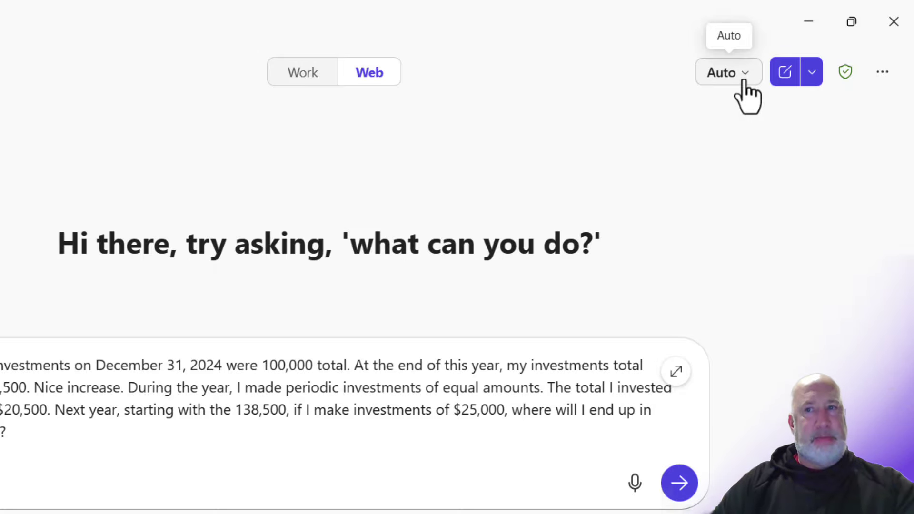
# Set the response mode to Think deeper and submit the prepared prompt asking for the 2026 investment total
pyautogui.click(745, 77)
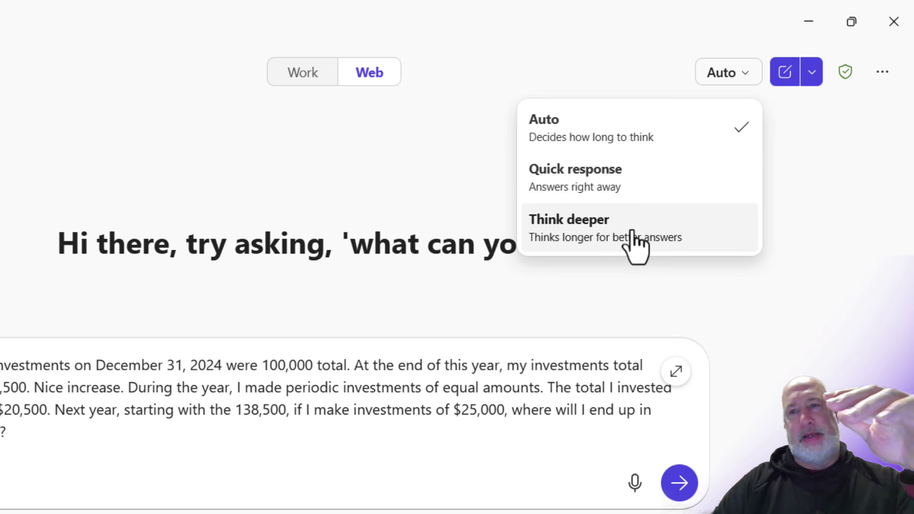
pyautogui.click(419, 167)
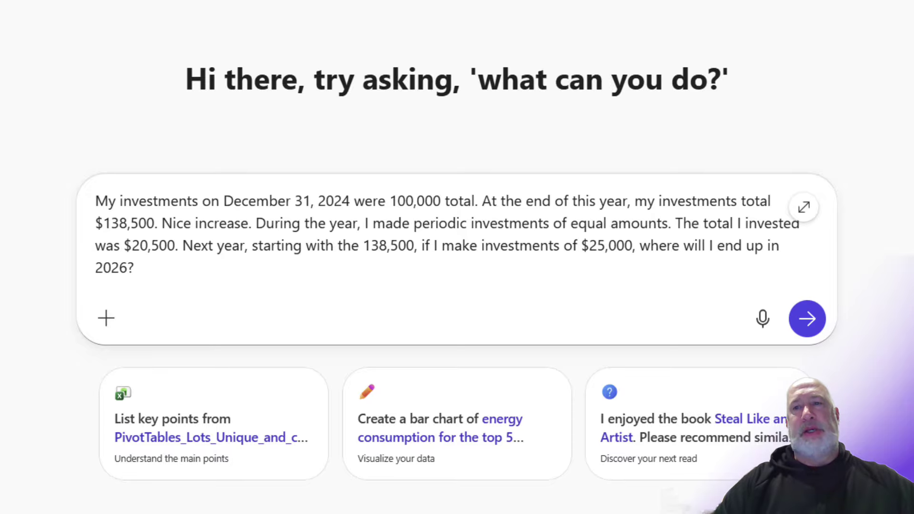
pyautogui.click(752, 63)
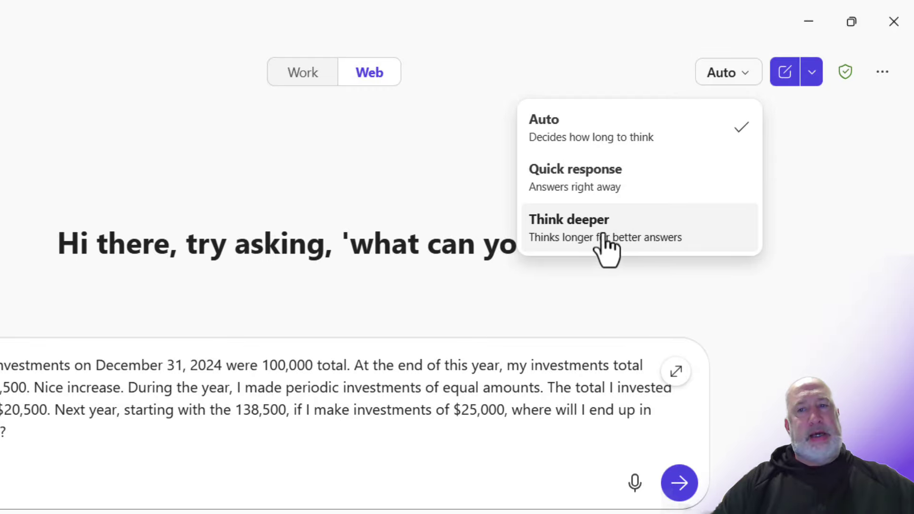
pyautogui.click(603, 235)
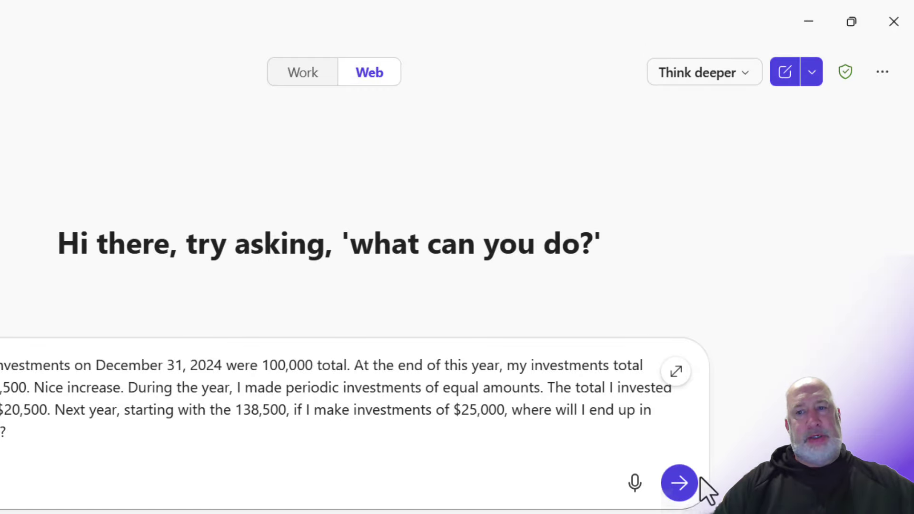
pyautogui.click(679, 483)
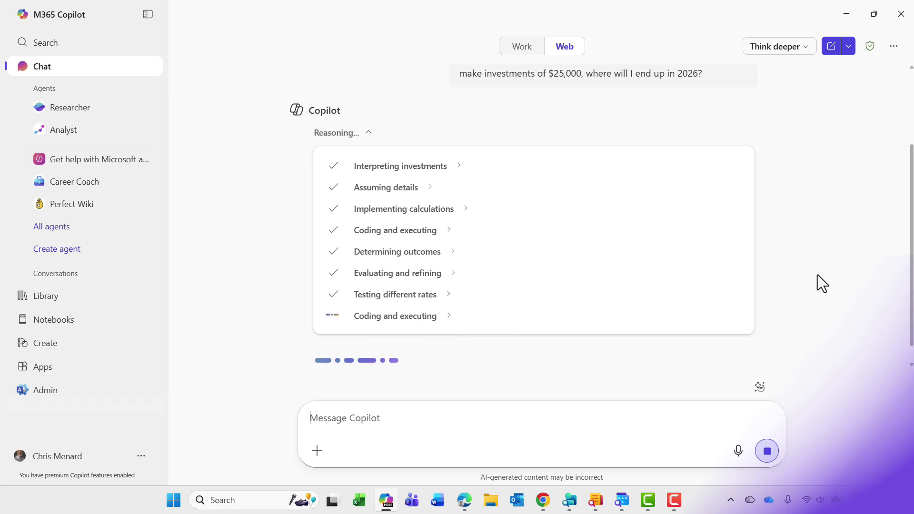
# Read the reasoning steps, the modeling assumptions, the inferred 2025 performance and the 2026 forecast in Copilot's answer
pyautogui.scroll(5, 631, 237)
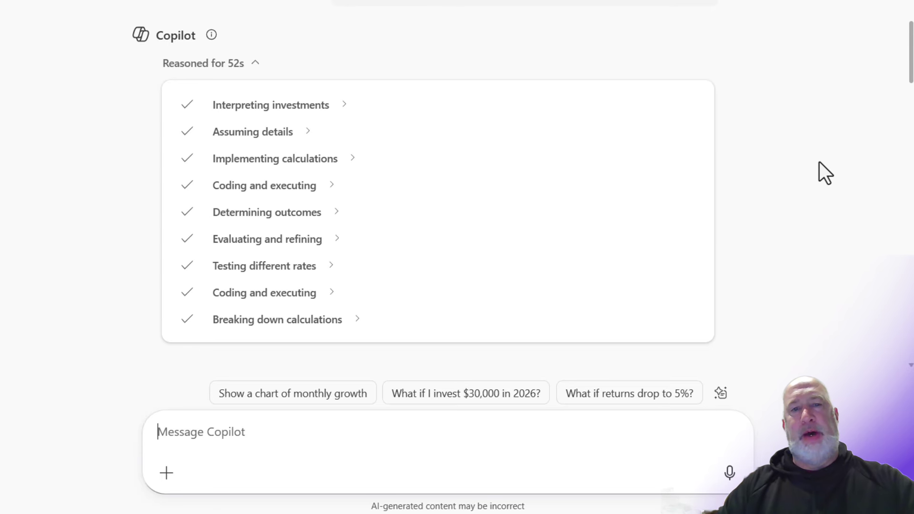
pyautogui.scroll(-3, 824, 167)
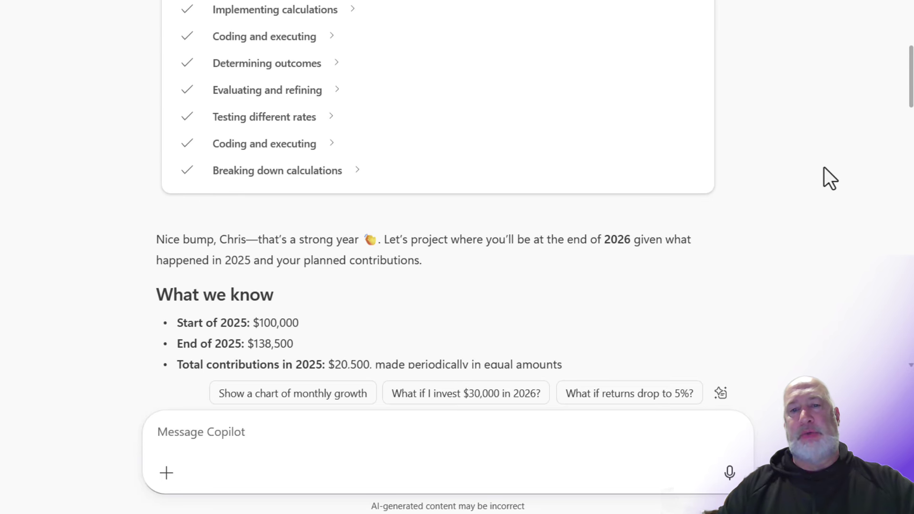
pyautogui.scroll(-3, 824, 167)
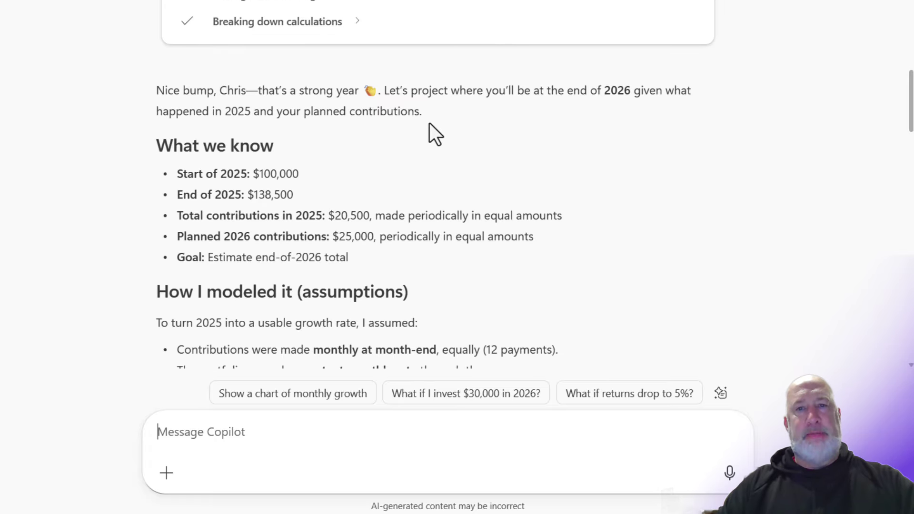
pyautogui.scroll(-3, 659, 132)
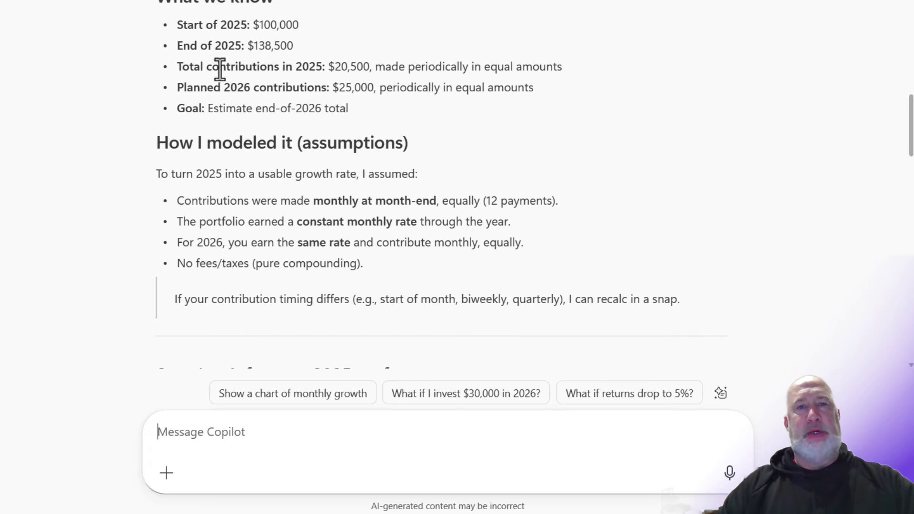
pyautogui.scroll(-6, 650, 137)
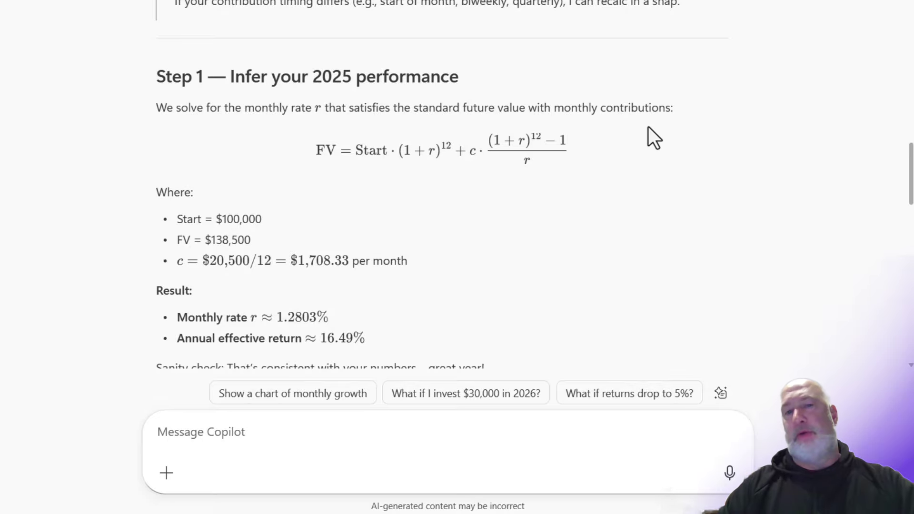
pyautogui.scroll(-2, 648, 127)
pyautogui.scroll(-3, 418, 116)
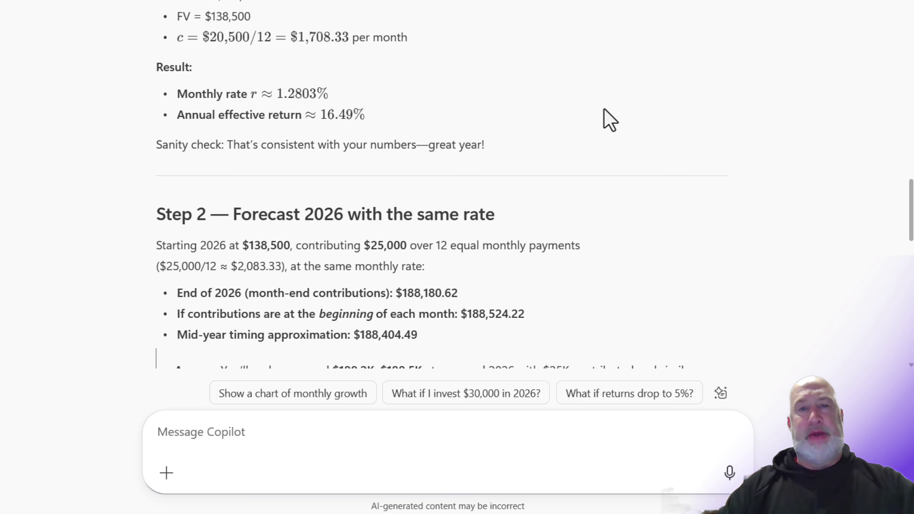
pyautogui.scroll(-3, 605, 109)
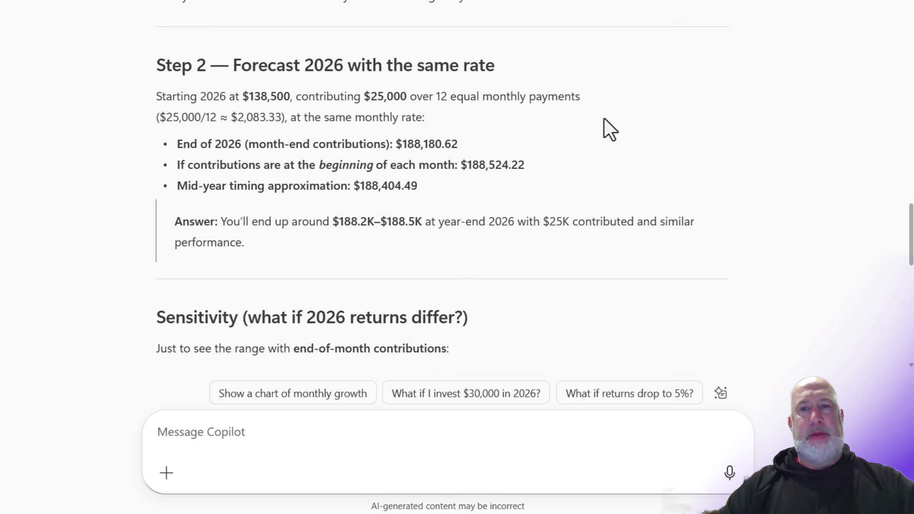
pyautogui.scroll(-2, 604, 120)
pyautogui.scroll(2, 604, 119)
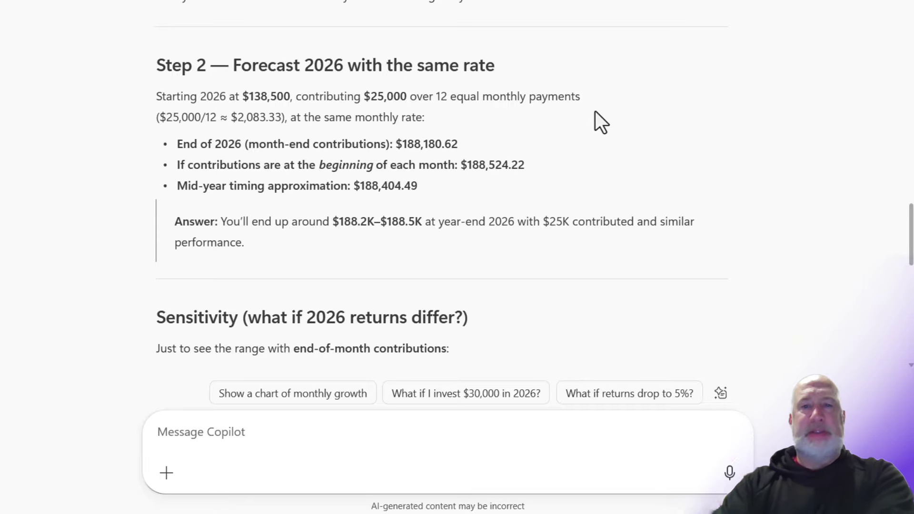
pyautogui.scroll(-1, 310, 181)
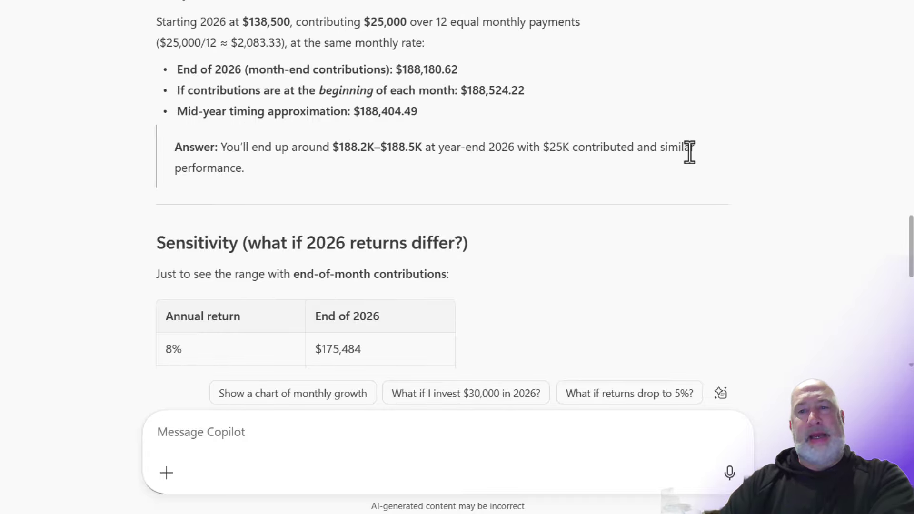
# Examine the sensitivity table and the monthly schedule offer, and revisit the inferred rates and the monthly contribution for 2026
pyautogui.scroll(-3, 690, 152)
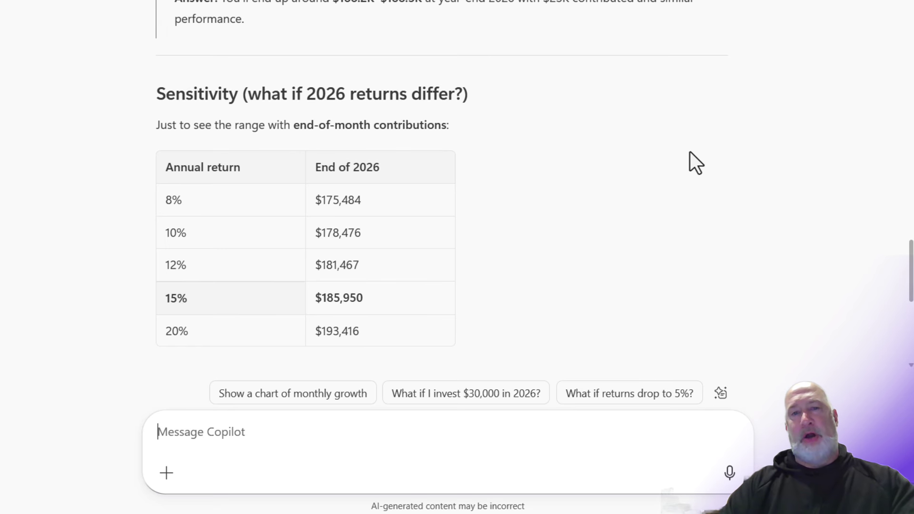
pyautogui.scroll(-2, 689, 152)
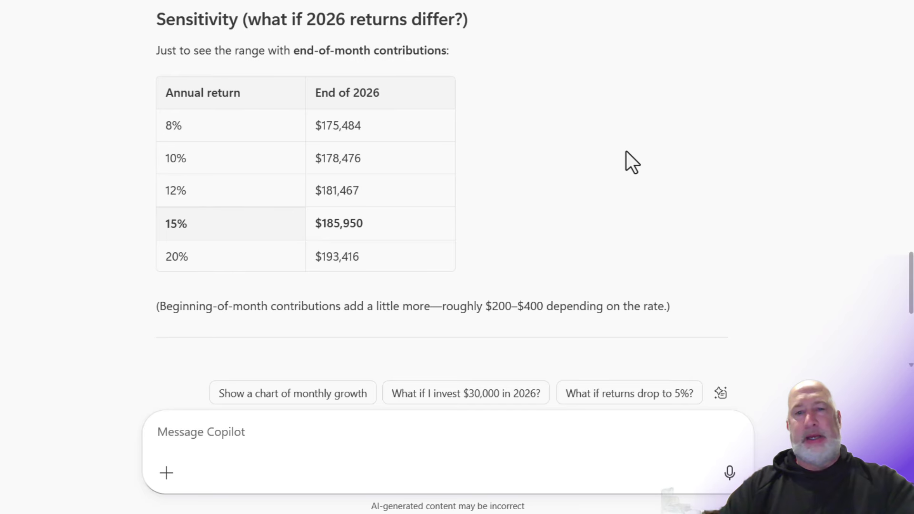
pyautogui.scroll(-2, 625, 153)
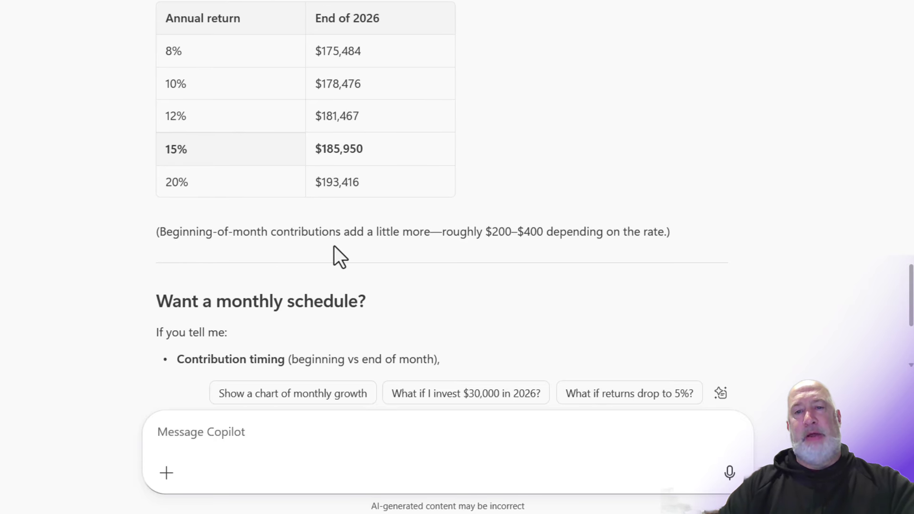
pyautogui.scroll(-5, 668, 119)
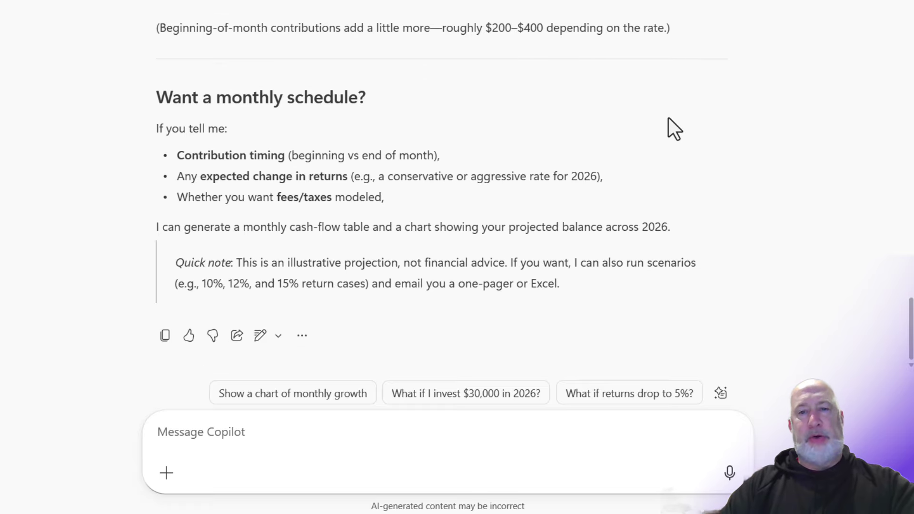
pyautogui.scroll(15, 407, 226)
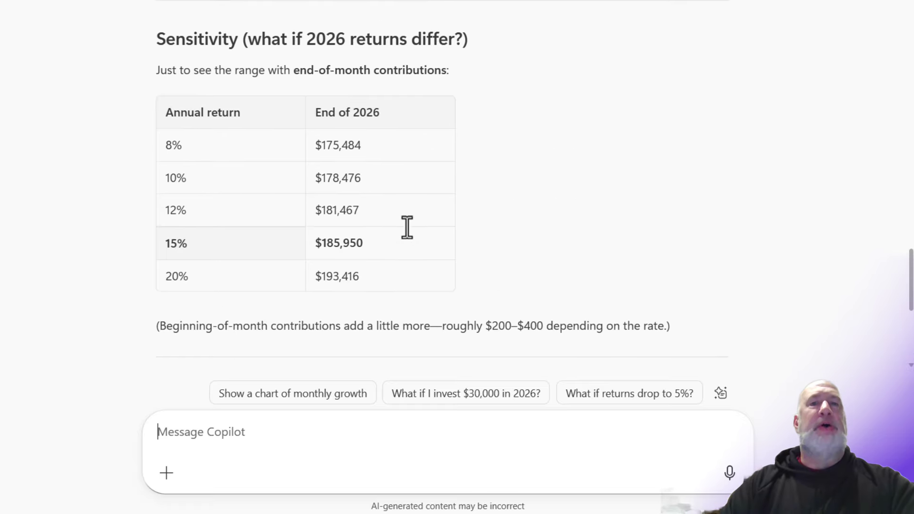
pyautogui.scroll(3, 407, 228)
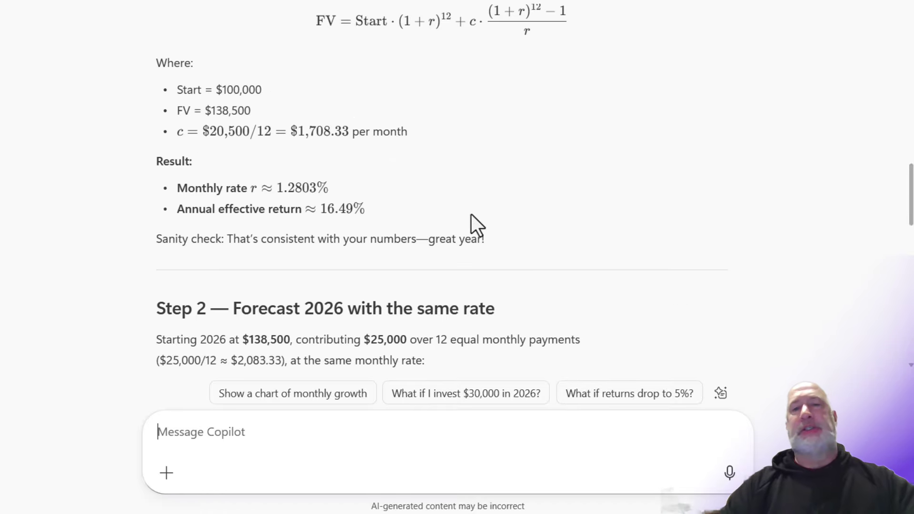
pyautogui.scroll(2, 473, 224)
pyautogui.scroll(-3, 514, 224)
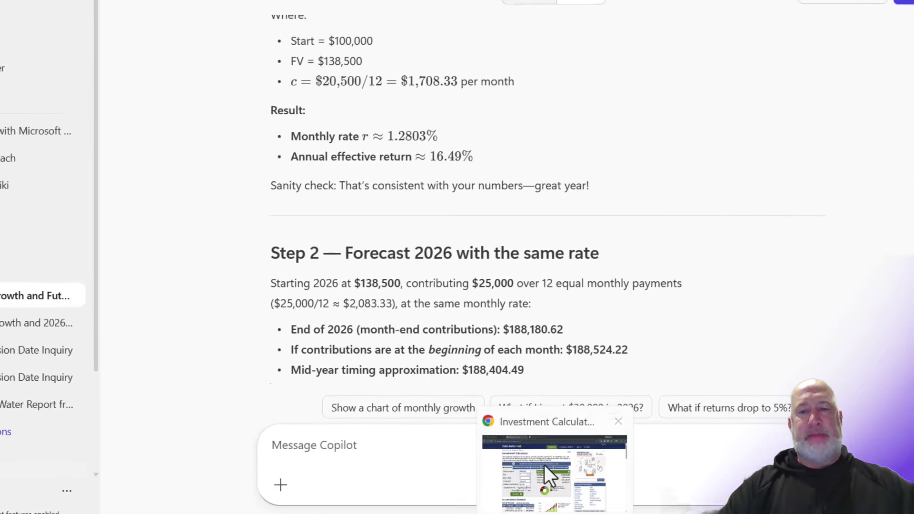
# Switch to the Calculator.net Investment Calculator in Chrome and enter a $138,000 starting amount, 1 year and a 16.29% return rate
pyautogui.click(544, 465)
pyautogui.write('1')
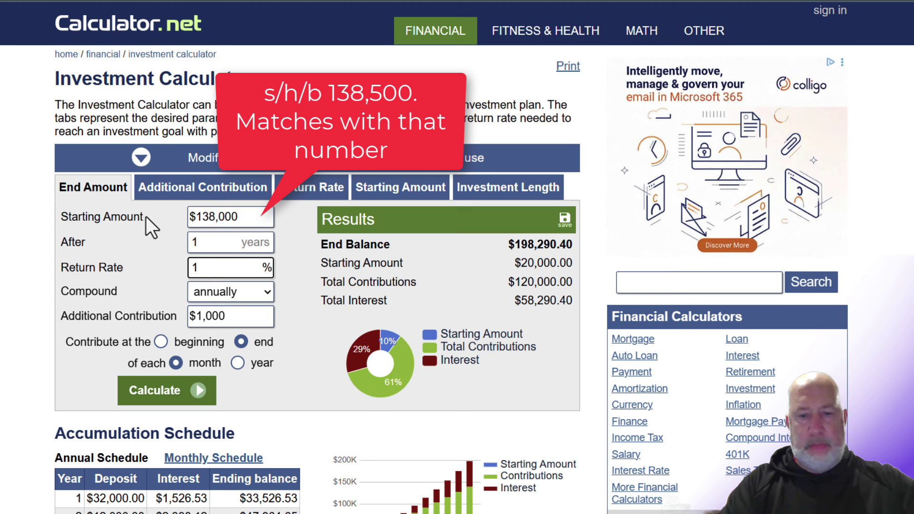
pyautogui.write('6.29')
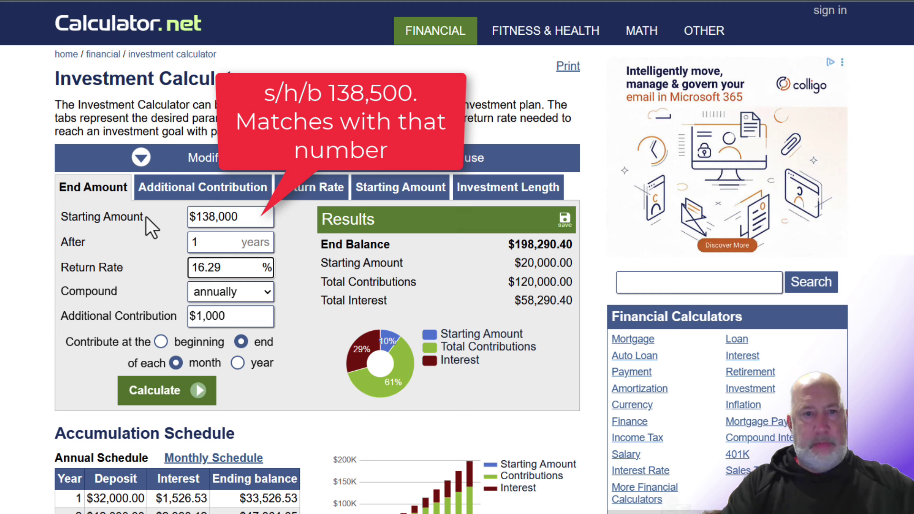
# Set the additional contribution to $2,083.33, keeping end-of-month contributions, and calculate the end balance
pyautogui.press('Tab')
pyautogui.press('Tab')
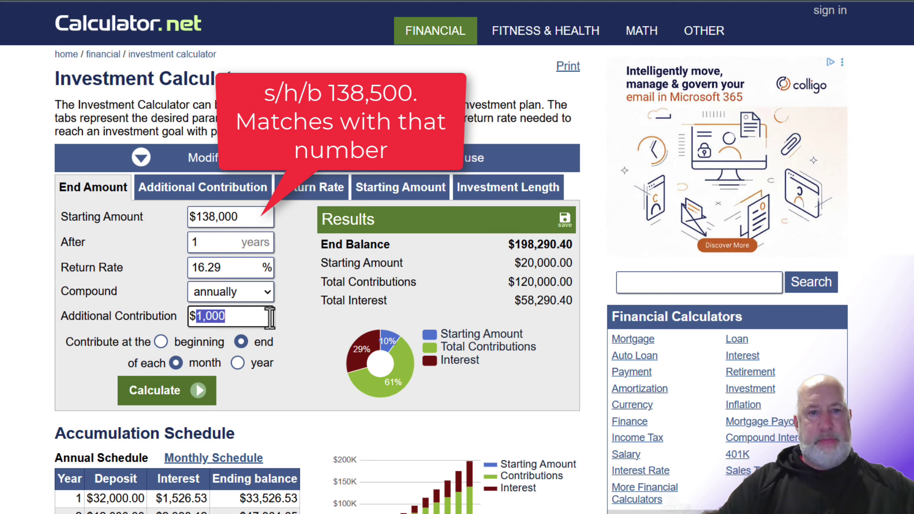
pyautogui.write('2,08')
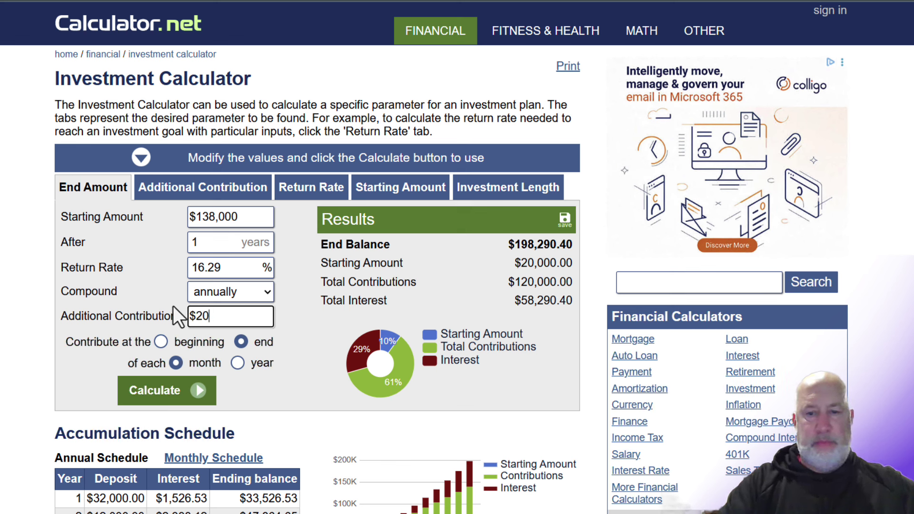
pyautogui.write('3')
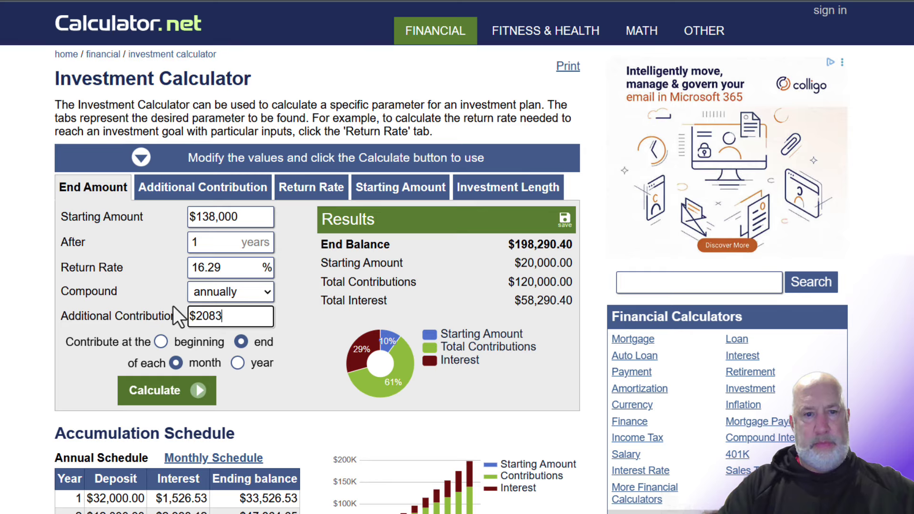
pyautogui.write('.33')
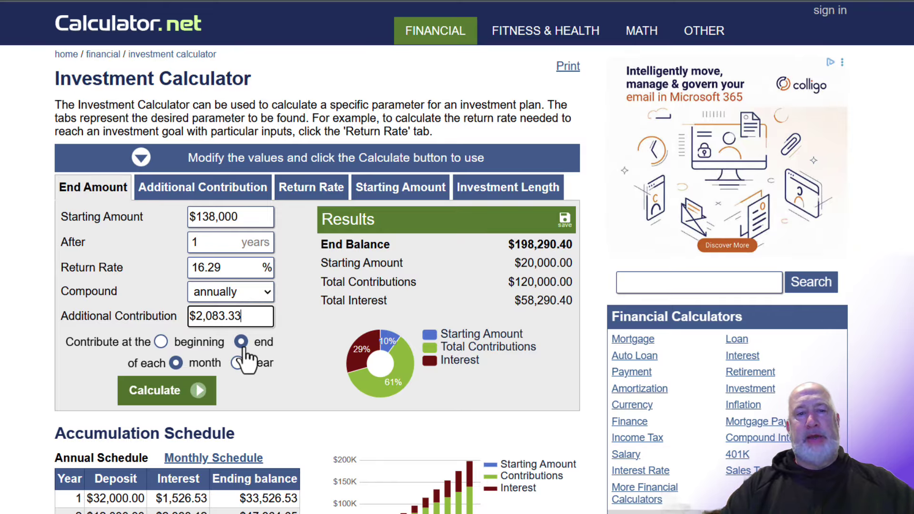
pyautogui.click(179, 386)
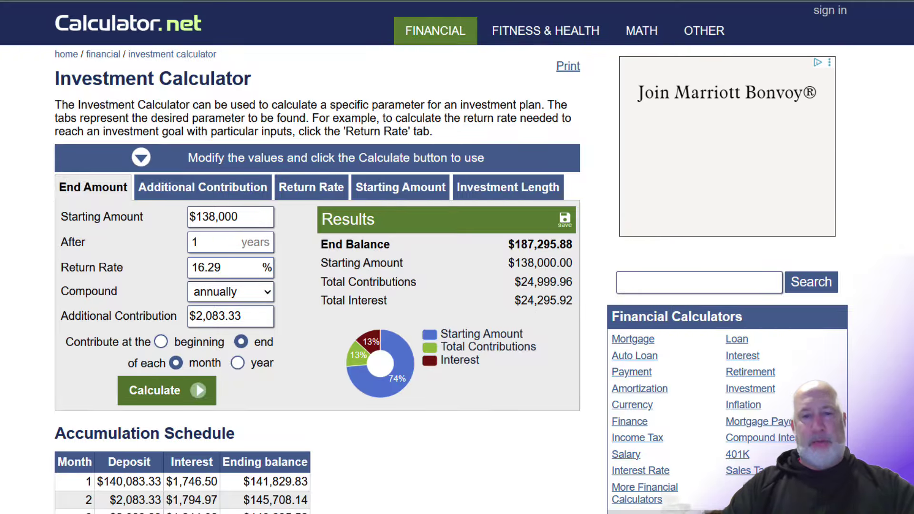
# Switch back to the M365 Copilot chat and compare its Step 2 forecast for 2026 with the calculator's end balance
pyautogui.moveTo(370, 513)
pyautogui.click(371, 459)
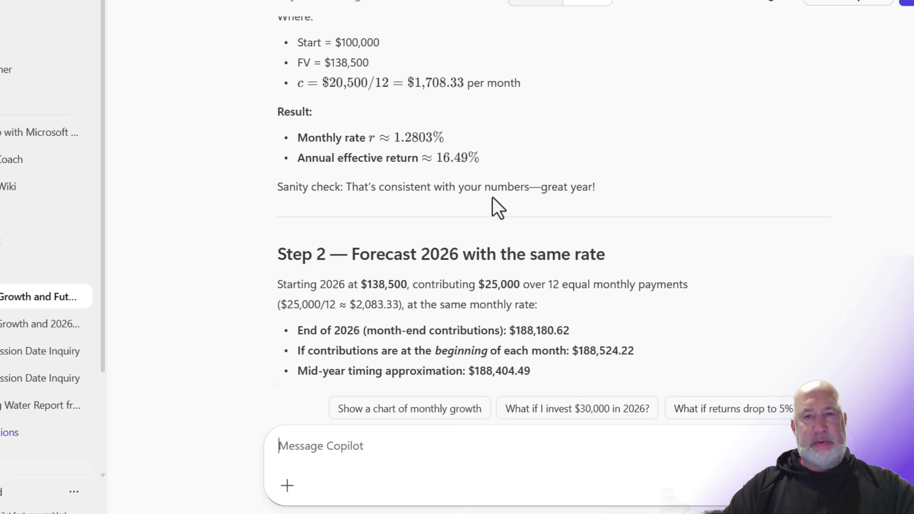
pyautogui.scroll(-5, 524, 142)
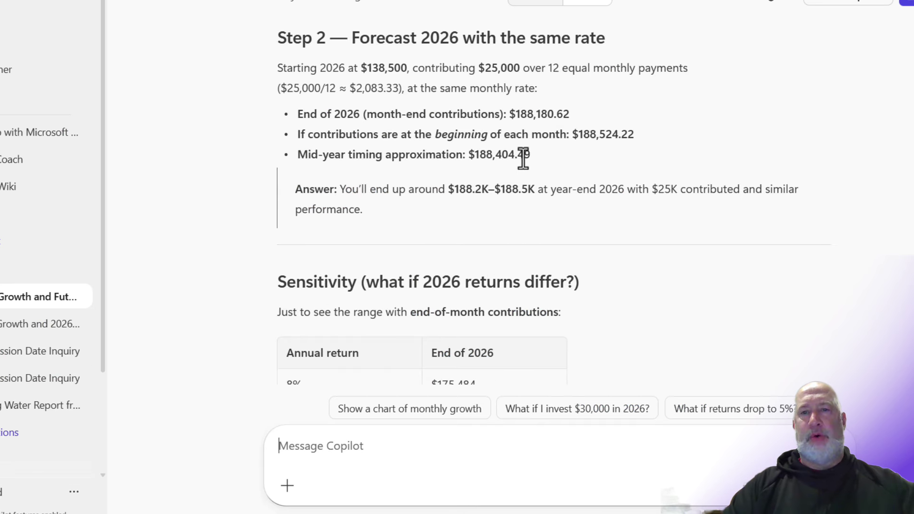
pyautogui.scroll(3, 736, 185)
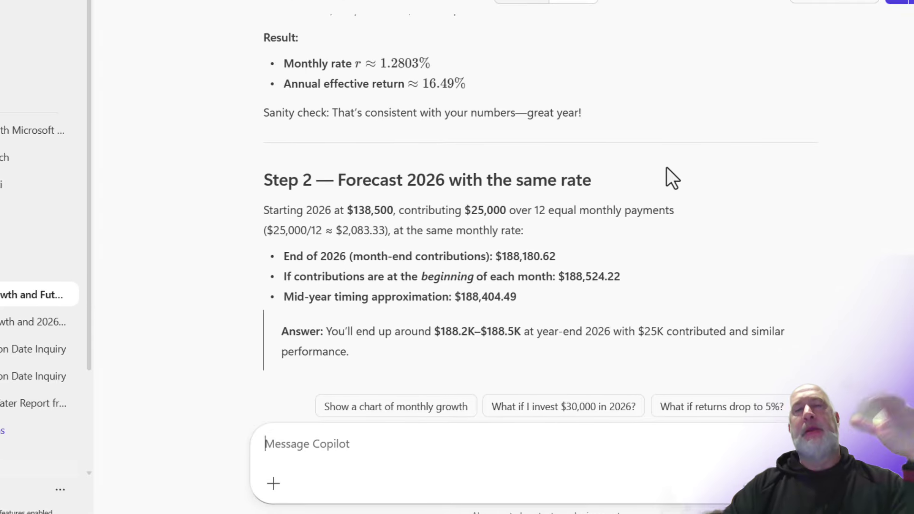
pyautogui.scroll(-3, 680, 246)
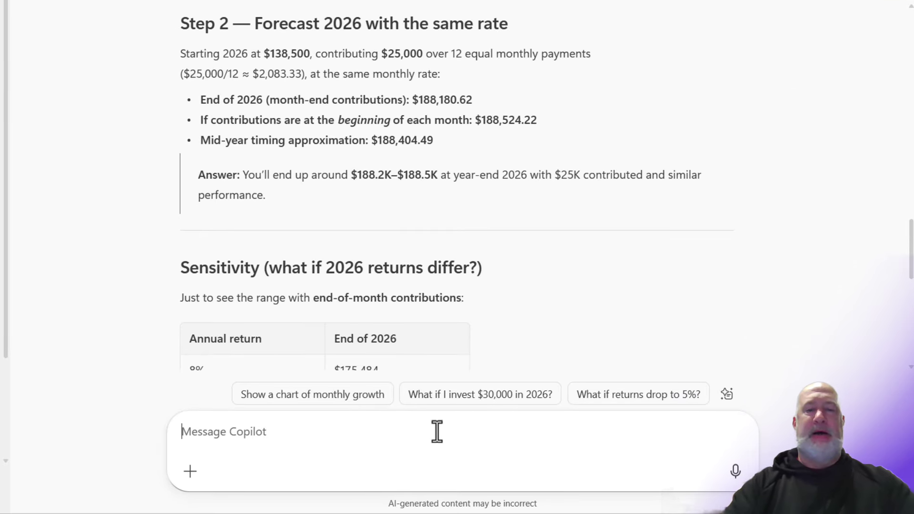
# Start a follow-up prompt in the Copilot chat with "That is great. Calculate out 3 more years"
pyautogui.write('Thatis')
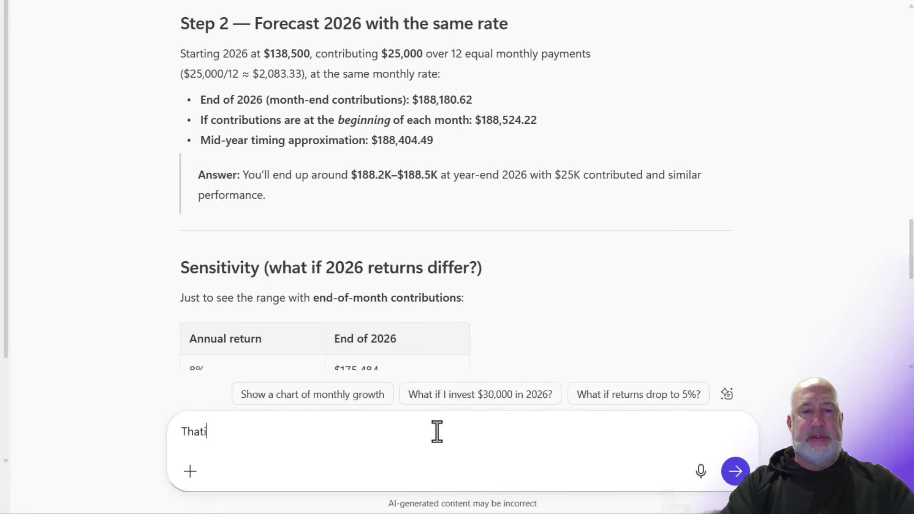
pyautogui.press('BackSpace')
pyautogui.write('is great.')
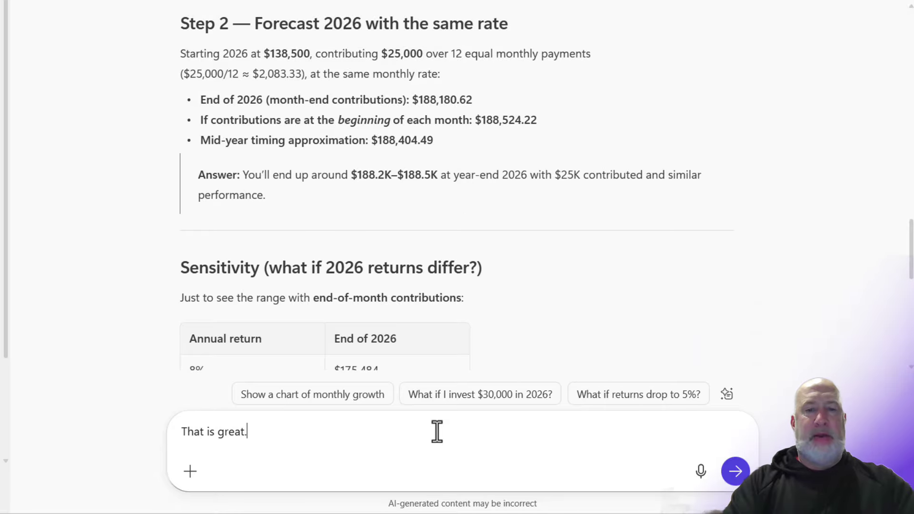
pyautogui.write(' Calculate out 3 more years,')
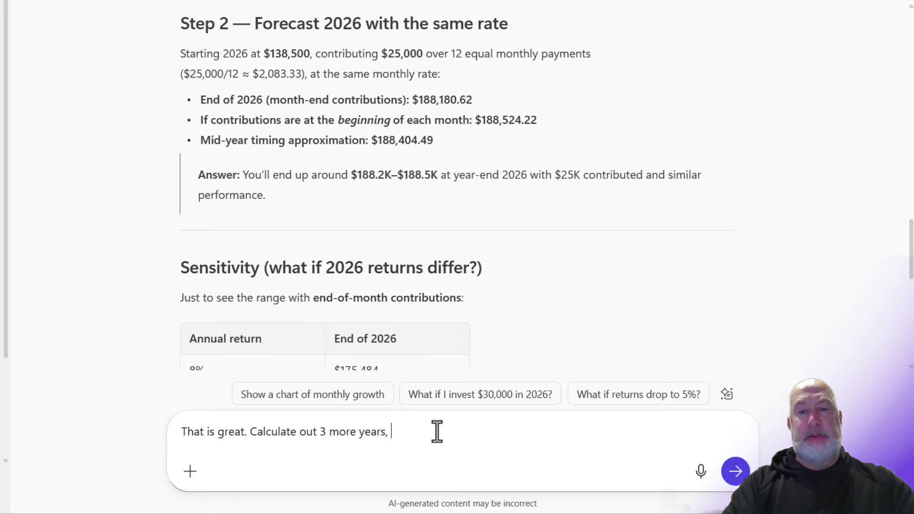
pyautogui.press('BackSpace')
pyautogui.press('BackSpace')
pyautogui.press('BackSpace')
pyautogui.press('BackSpace')
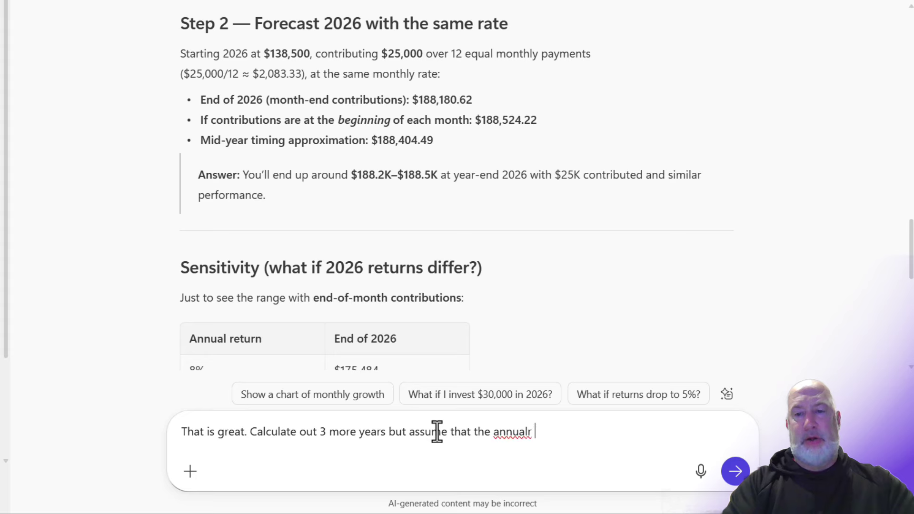
# Continue the prompt with the assumption that the annual returns drop down to 10%
pyautogui.press('BackSpace')
pyautogui.press('BackSpace')
pyautogui.write('l returns dow')
pyautogui.press('BackSpace')
pyautogui.press('BackSpace')
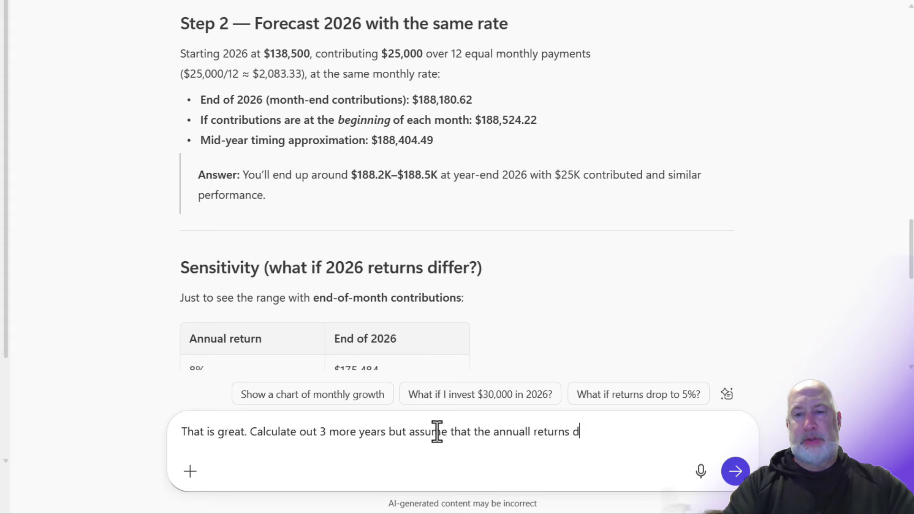
pyautogui.write('rops dow')
pyautogui.press('BackSpace')
pyautogui.write('wn to')
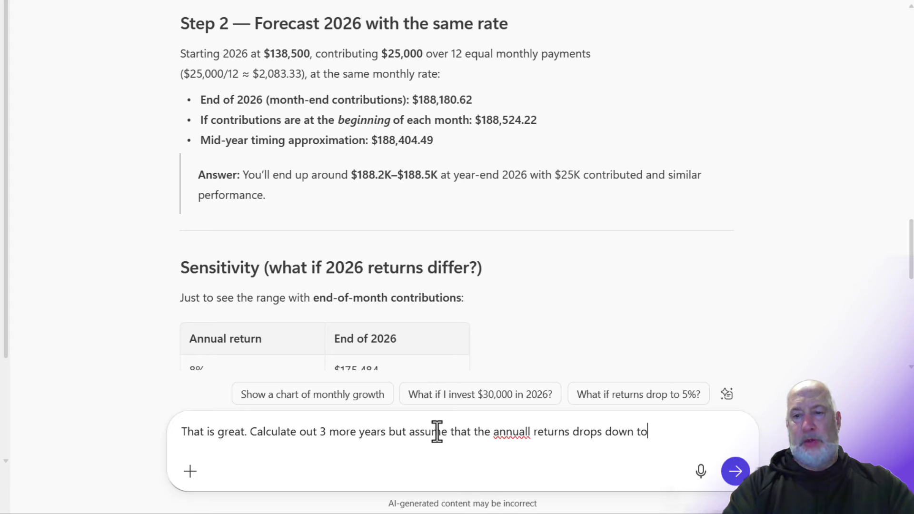
pyautogui.write(' 10% a')
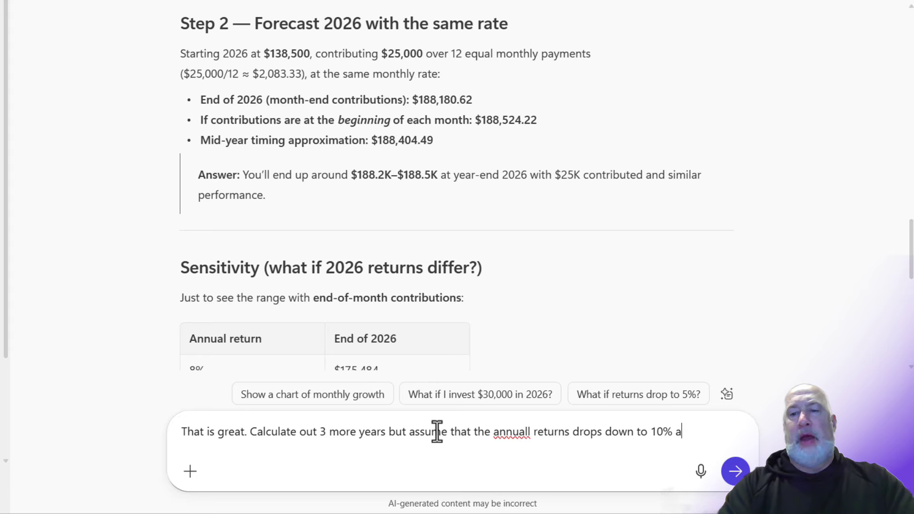
# Complete the prompt with "after next year, and I want an Excel file" and send it
pyautogui.write('fter next year, and I ')
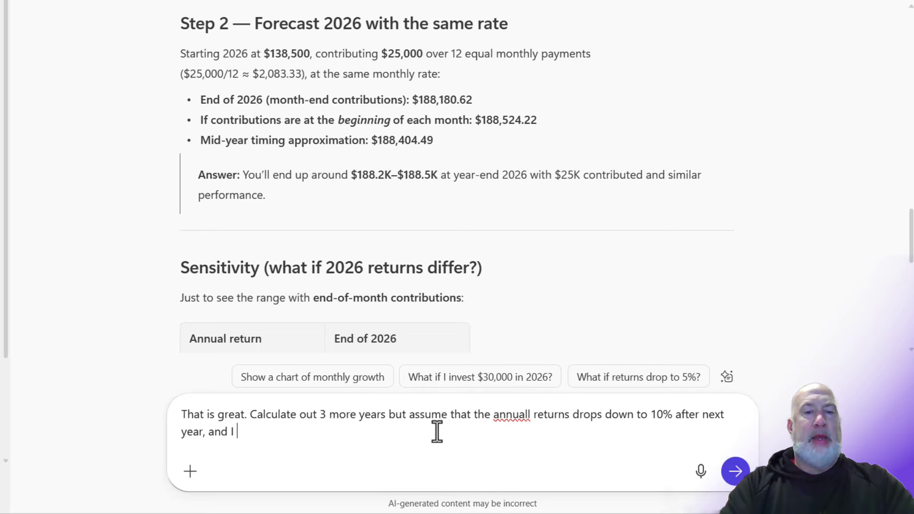
pyautogui.write('want an Excel ')
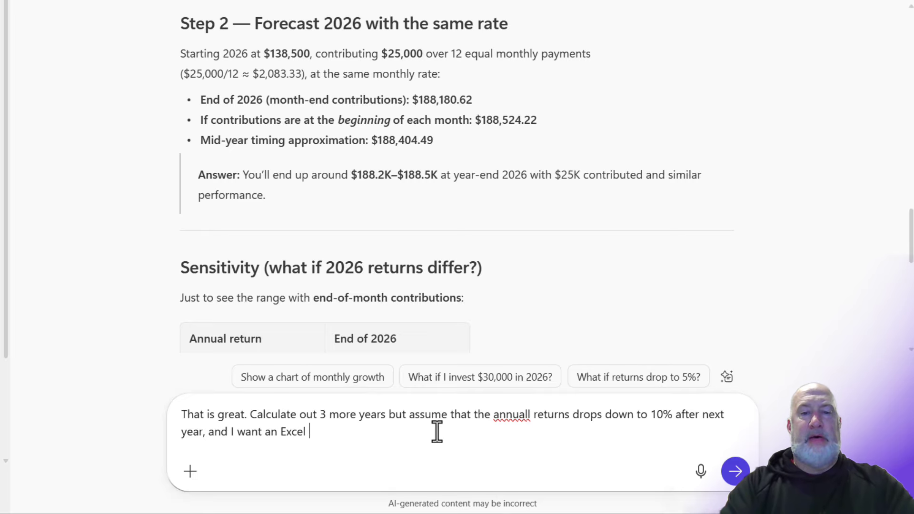
pyautogui.write('file')
pyautogui.press('Return')
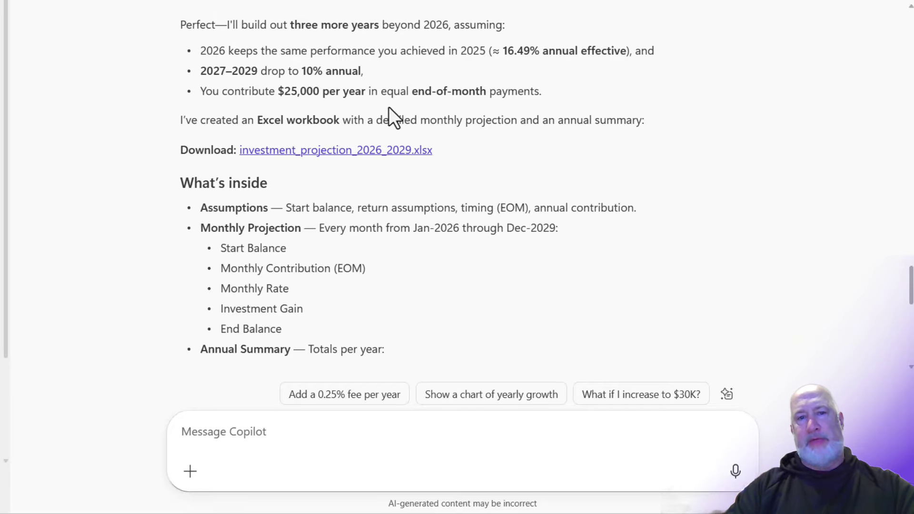
# Examine the reply's workbook contents, annual summary table and math notes, highlighting the monthly effective rate formula for 2027–2029
pyautogui.scroll(-3, 508, 117)
pyautogui.scroll(2, 507, 117)
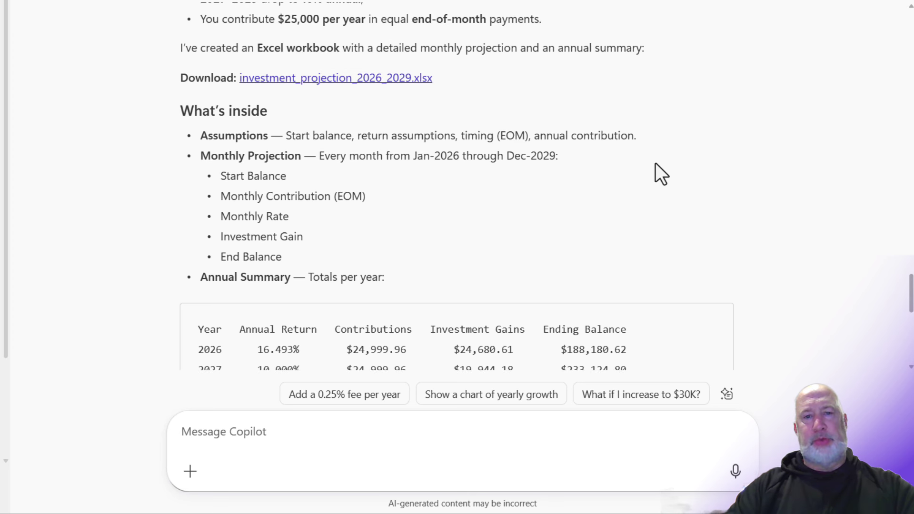
pyautogui.scroll(-4, 656, 165)
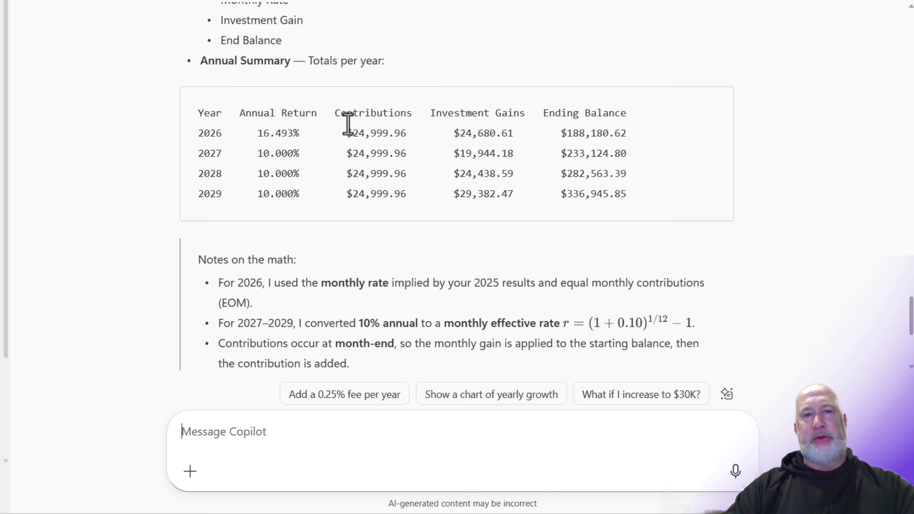
pyautogui.scroll(-4, 334, 100)
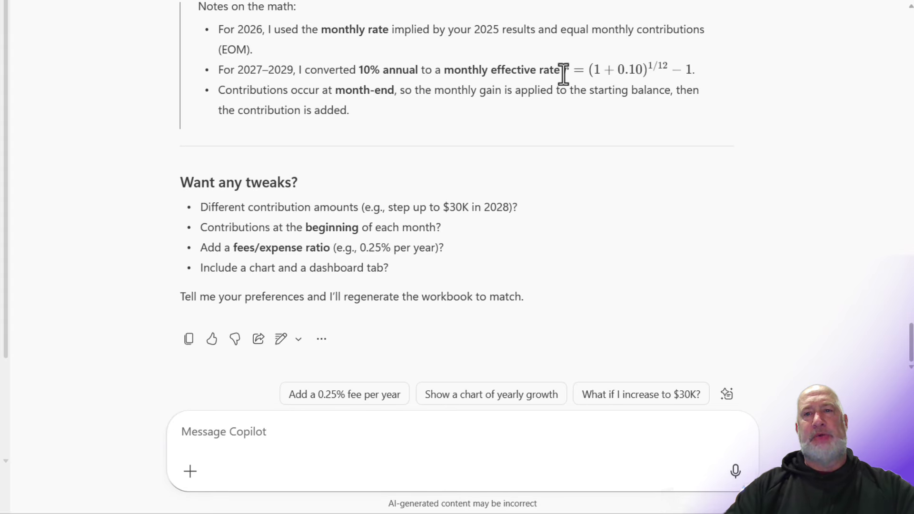
pyautogui.moveTo(564, 72); pyautogui.dragTo(692, 74)
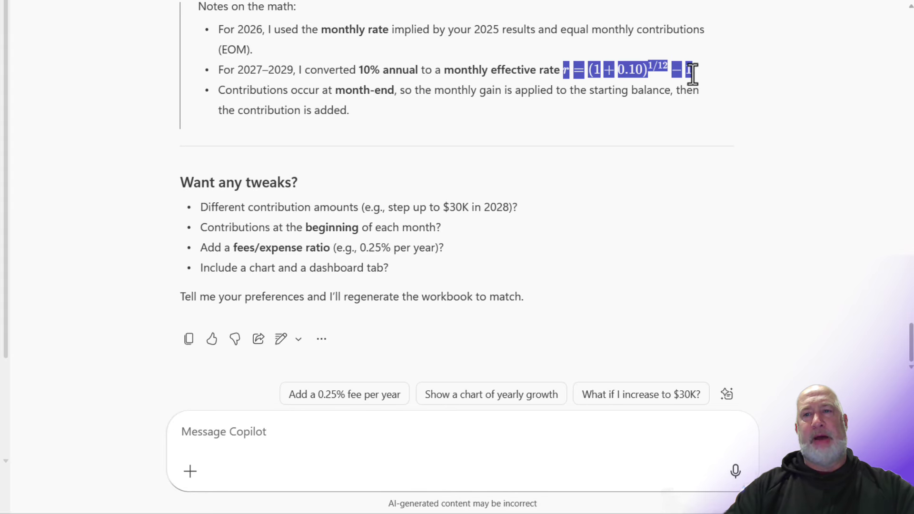
pyautogui.click(728, 76)
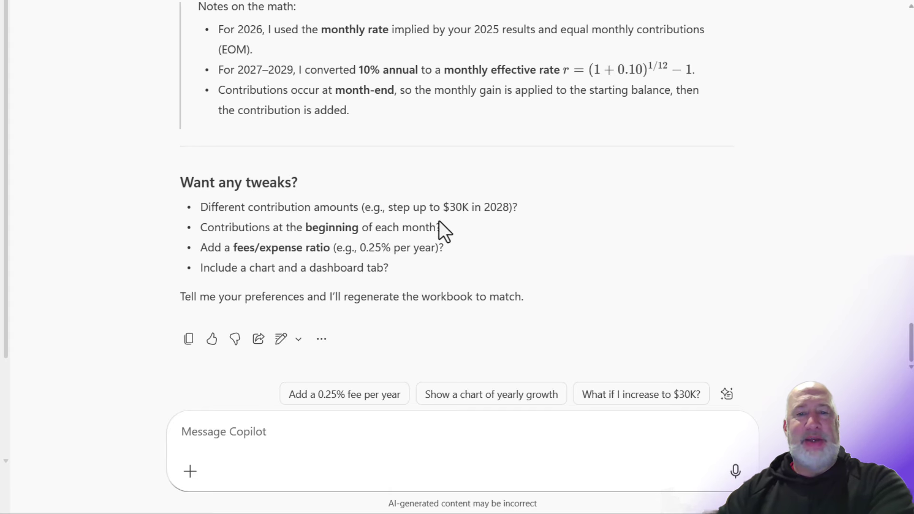
# Download the investment_projection_2026_2029.xlsx workbook from the reply and open it in Excel
pyautogui.scroll(10, 407, 271)
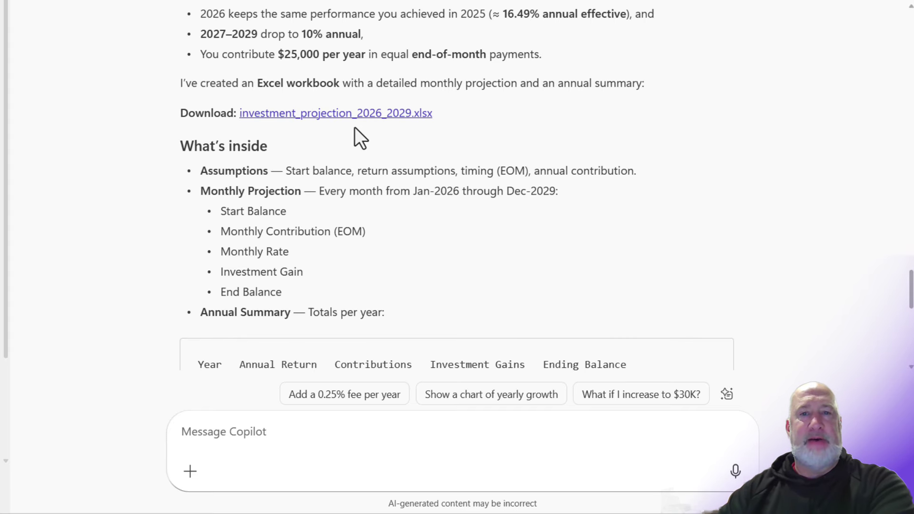
pyautogui.click(346, 114)
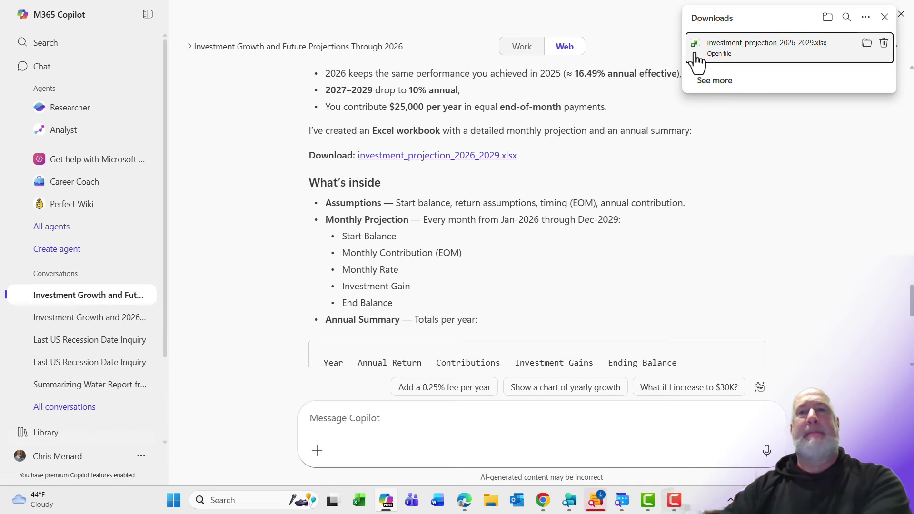
pyautogui.click(714, 54)
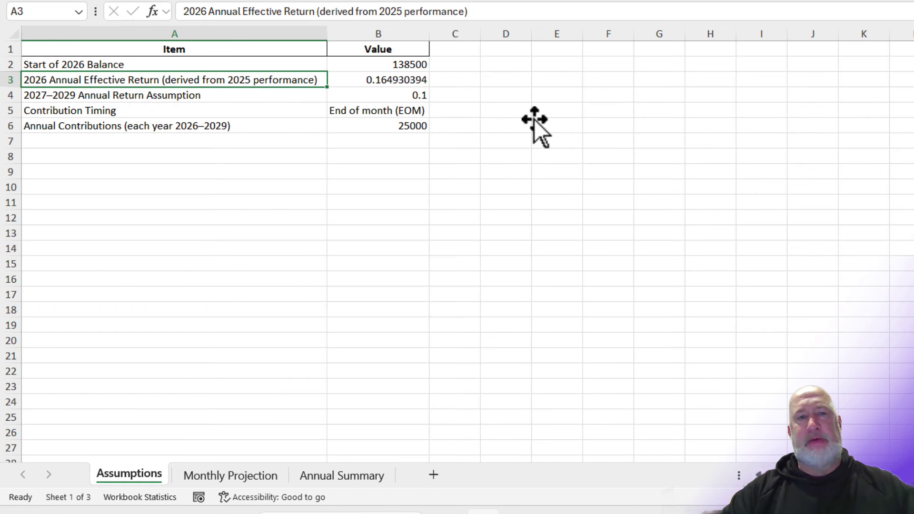
# Autofit the width of all columns on the Monthly Projection sheet
pyautogui.click(241, 476)
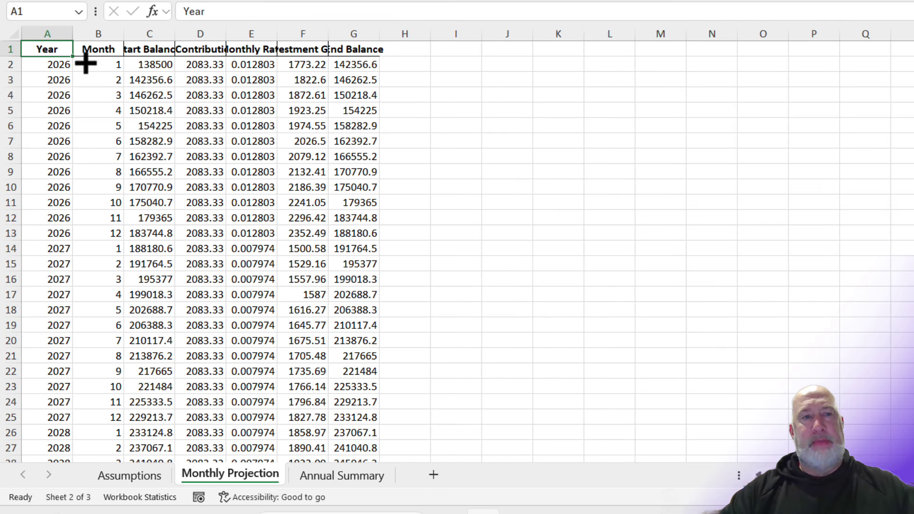
pyautogui.click(13, 37)
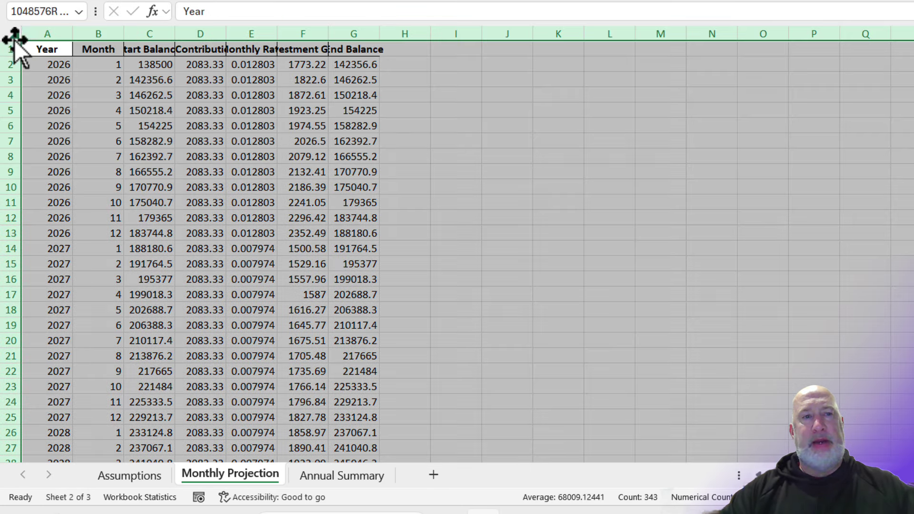
pyautogui.doubleClick(123, 35)
pyautogui.click(252, 99)
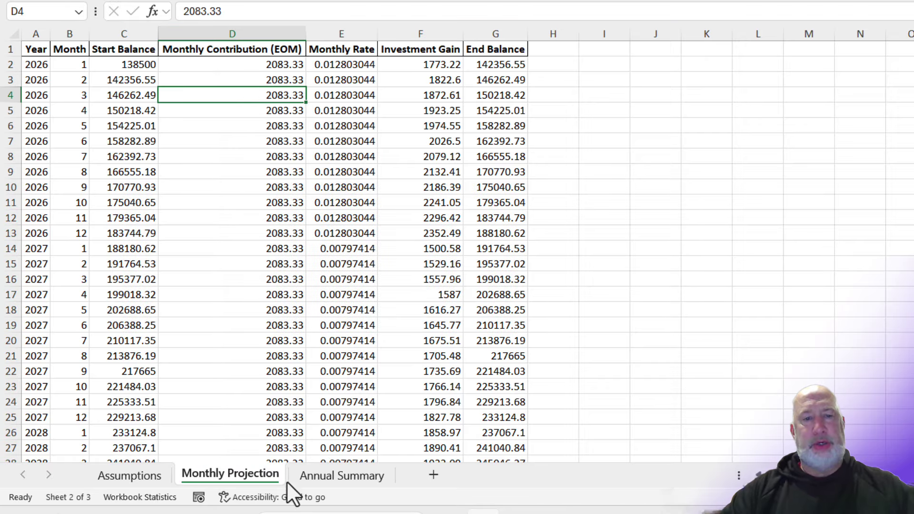
# Review the Annual Summary sheet's yearly figures and return to the Monthly Projection sheet
pyautogui.click(345, 474)
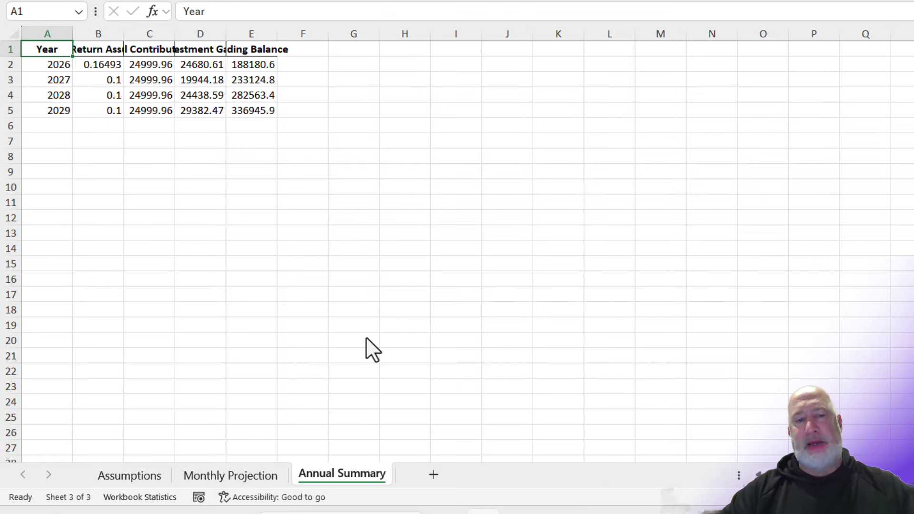
pyautogui.click(241, 477)
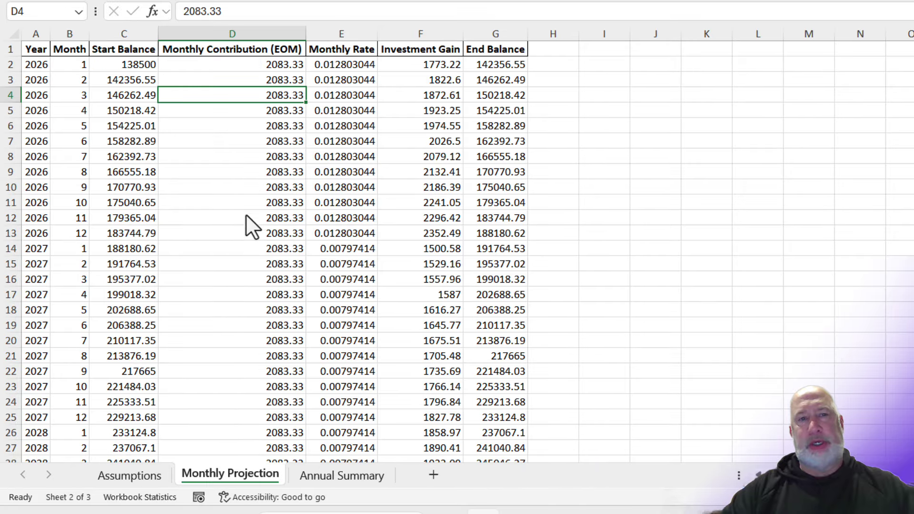
pyautogui.click(235, 71)
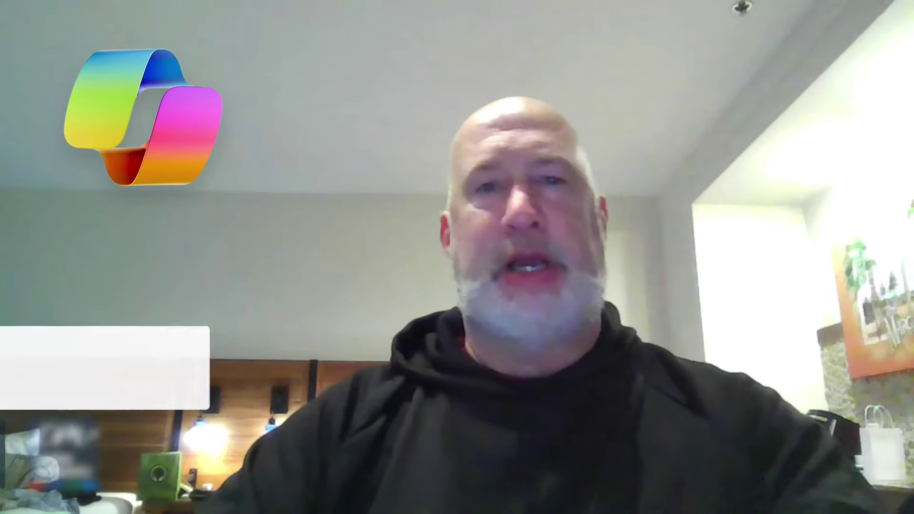